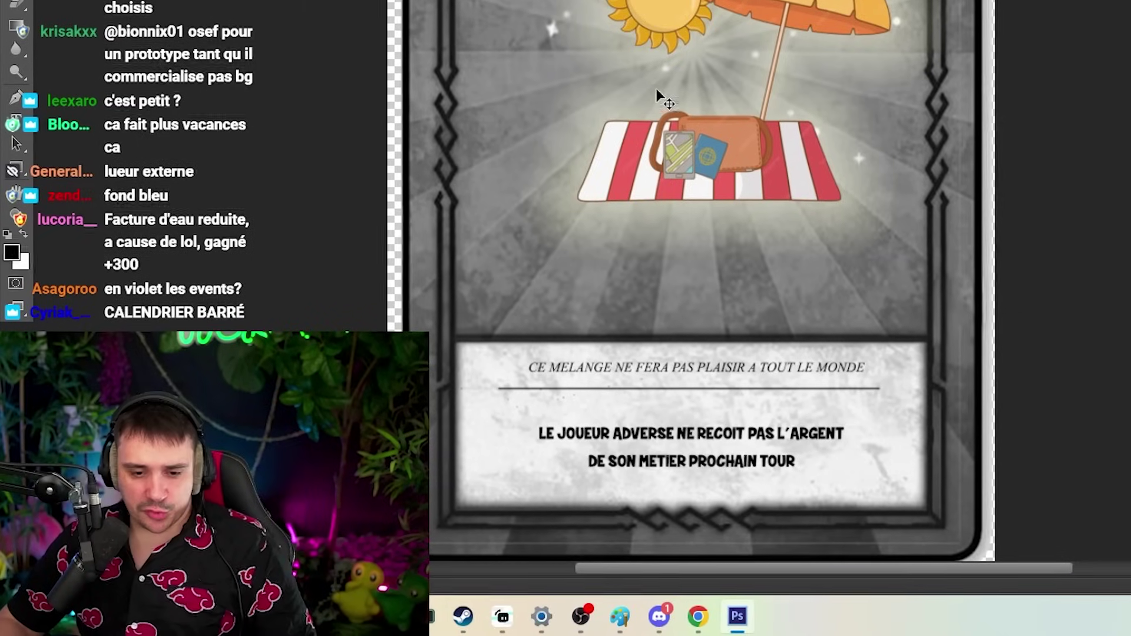
# Nudge the beach illustration slightly on the JOUR FERIE card and delete the 250 price beneath it
pyautogui.moveTo(470, 311); pyautogui.dragTo(448, 292)
pyautogui.moveTo(693, 106); pyautogui.dragTo(697, 95)
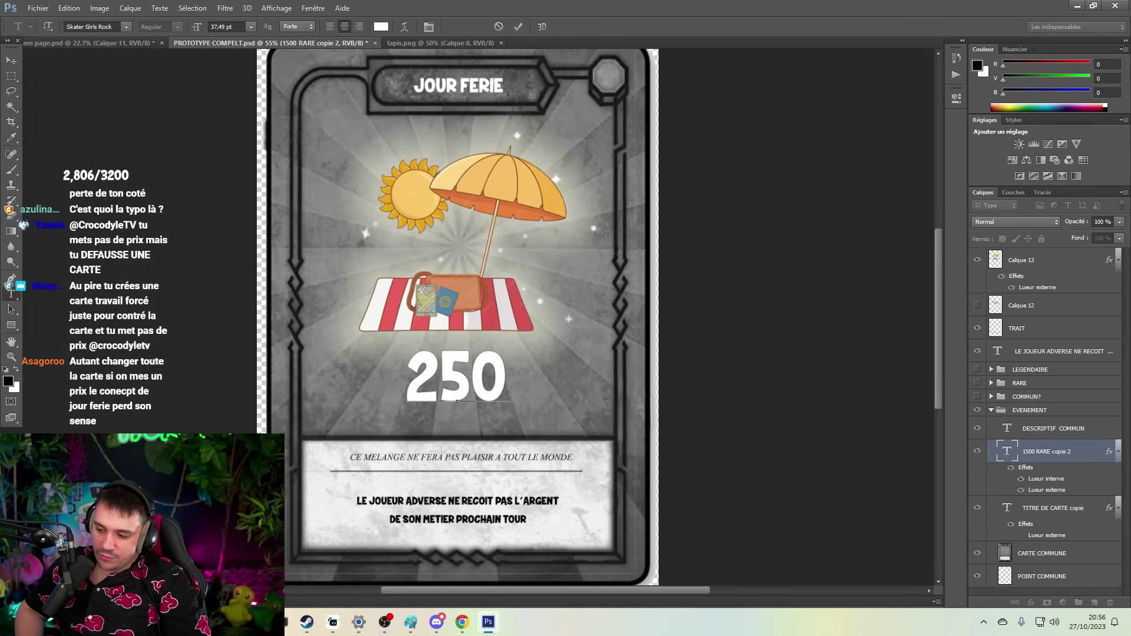
pyautogui.press('BackSpace')
pyautogui.press('BackSpace')
pyautogui.press('BackSpace')
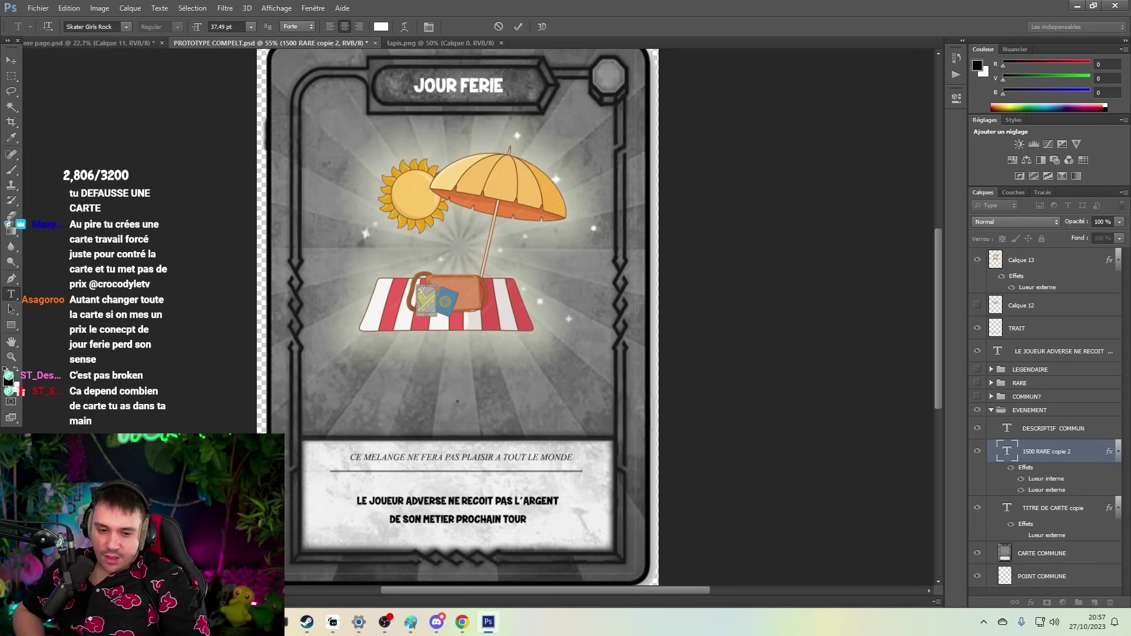
pyautogui.click(457, 401)
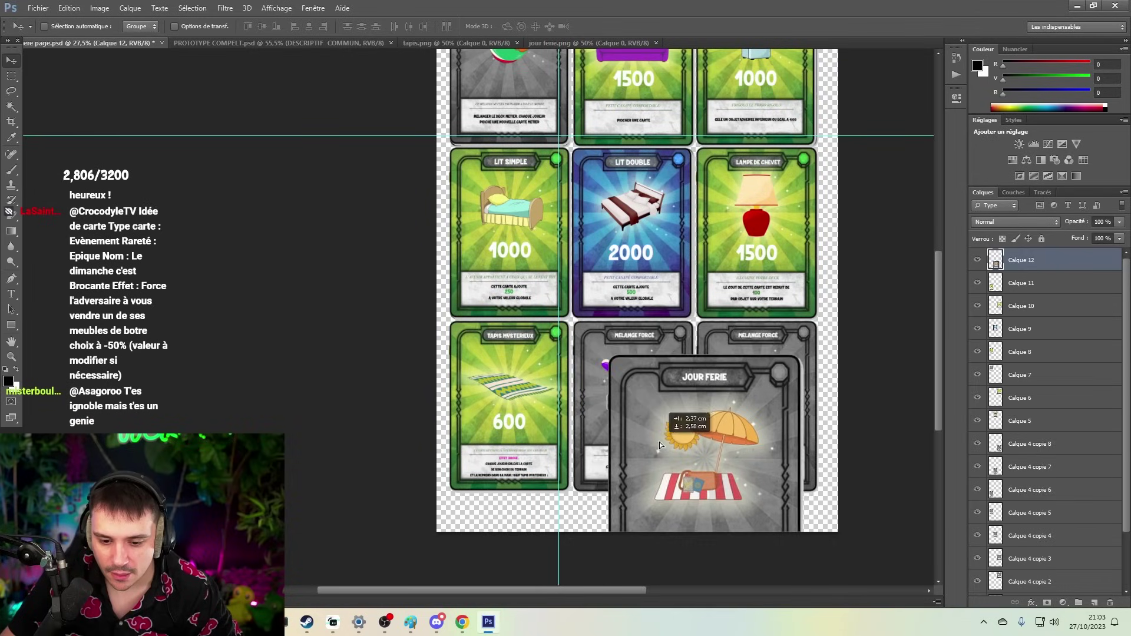
# Scale the JOUR FERIE card down to its neighbours' size and fit it into the middle slot of the page's last row
pyautogui.moveTo(696, 448); pyautogui.dragTo(658, 398)
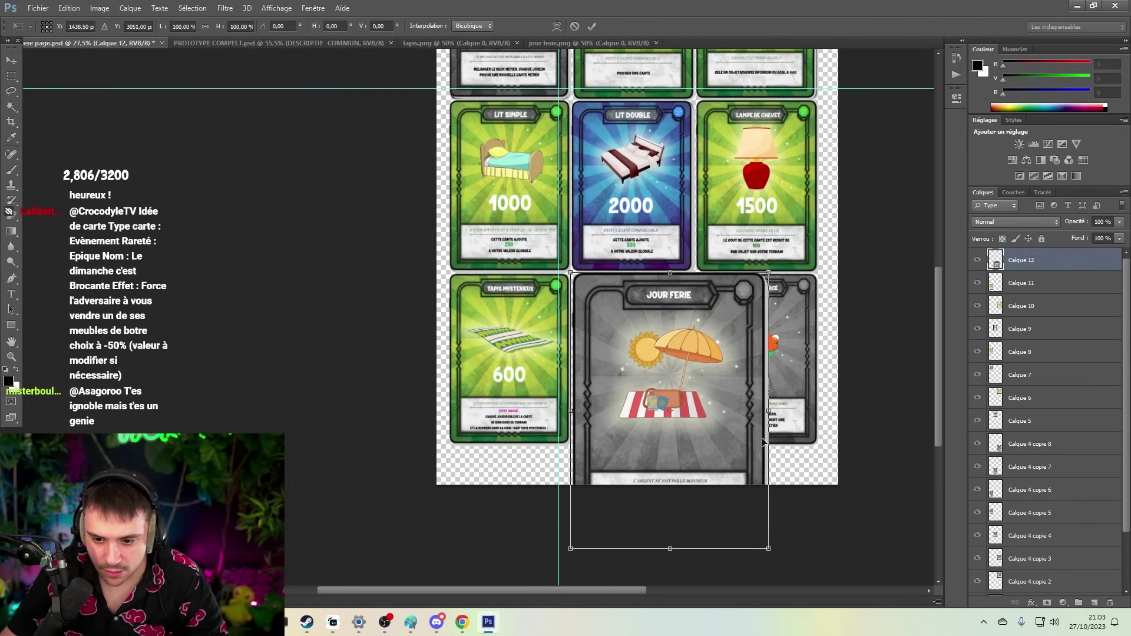
pyautogui.moveTo(765, 547); pyautogui.dragTo(667, 464)
pyautogui.scroll(5, 698, 472)
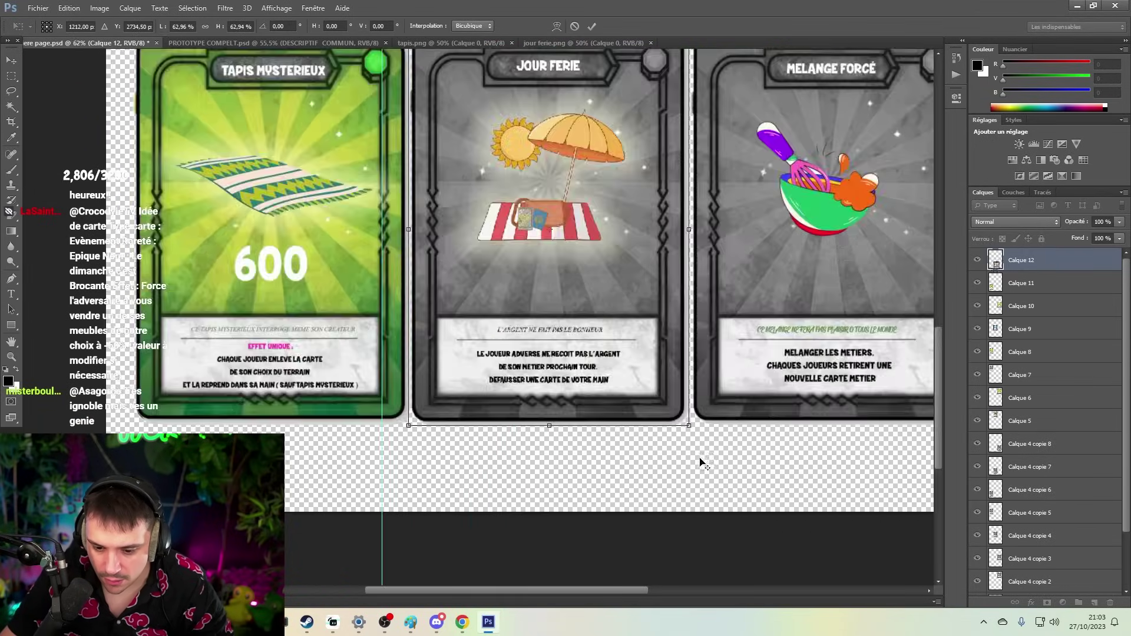
pyautogui.moveTo(682, 407); pyautogui.dragTo(677, 419)
pyautogui.press('Return')
pyautogui.scroll(-6, 651, 412)
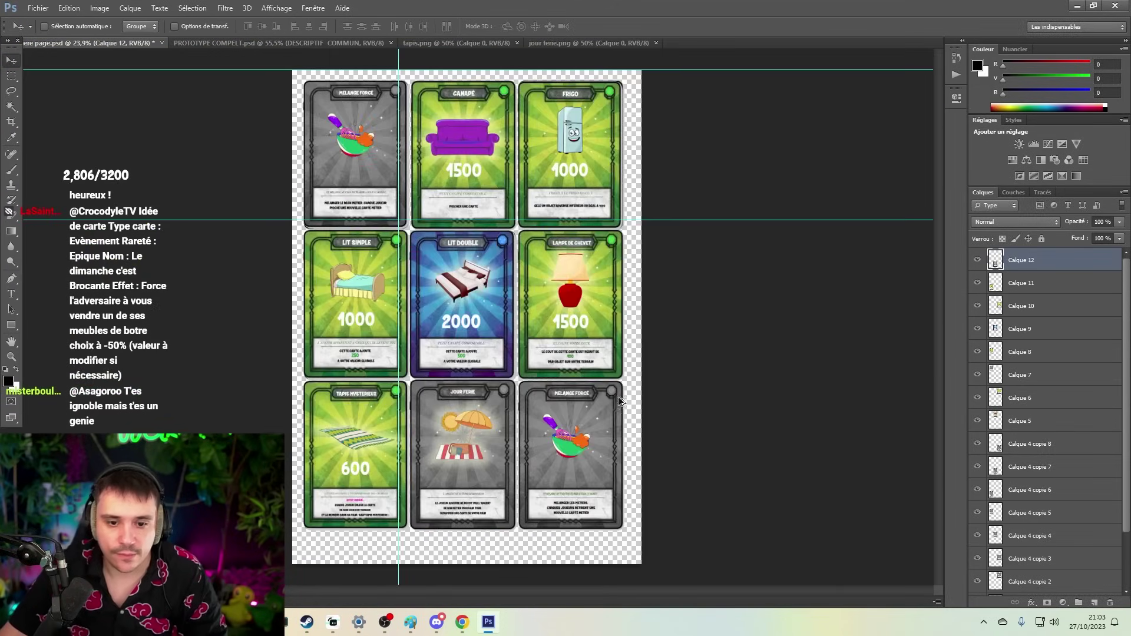
pyautogui.scroll(1, 612, 450)
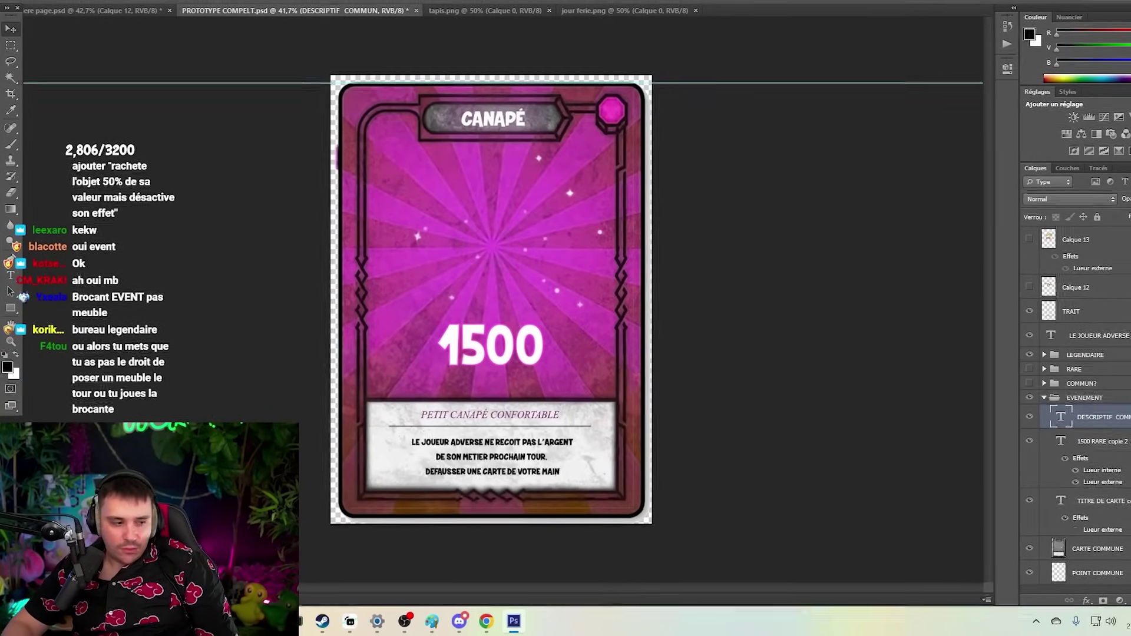
# Copy the iStock pixel-art writing desk with the purple lamp from the "bureau pixel art" image results in Chrome
pyautogui.moveTo(485, 621)
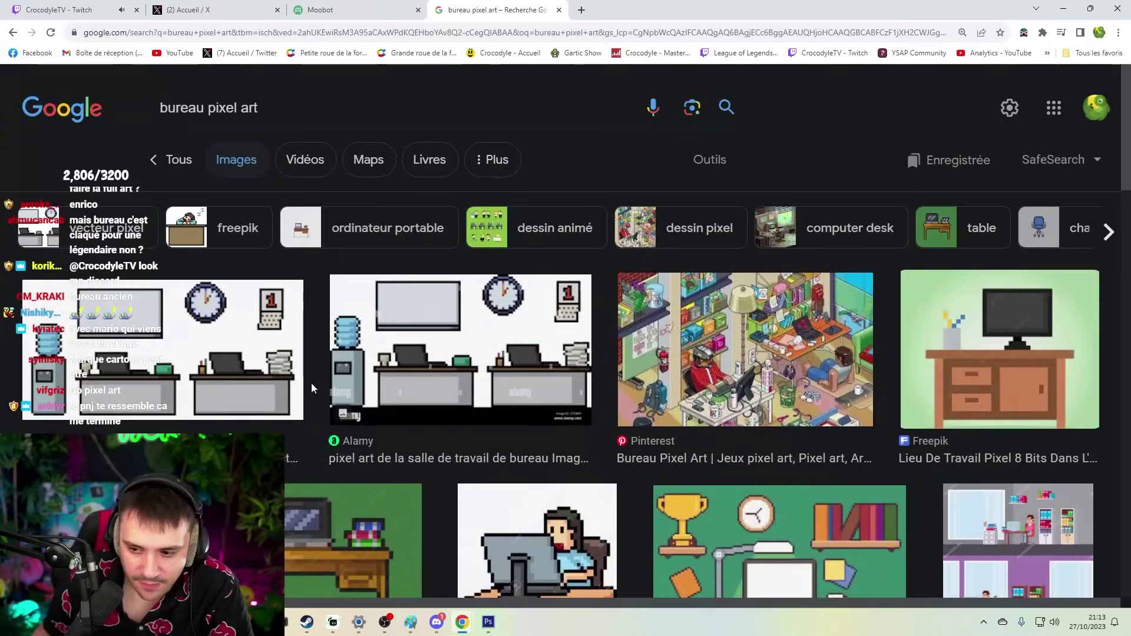
pyautogui.scroll(-2, 311, 382)
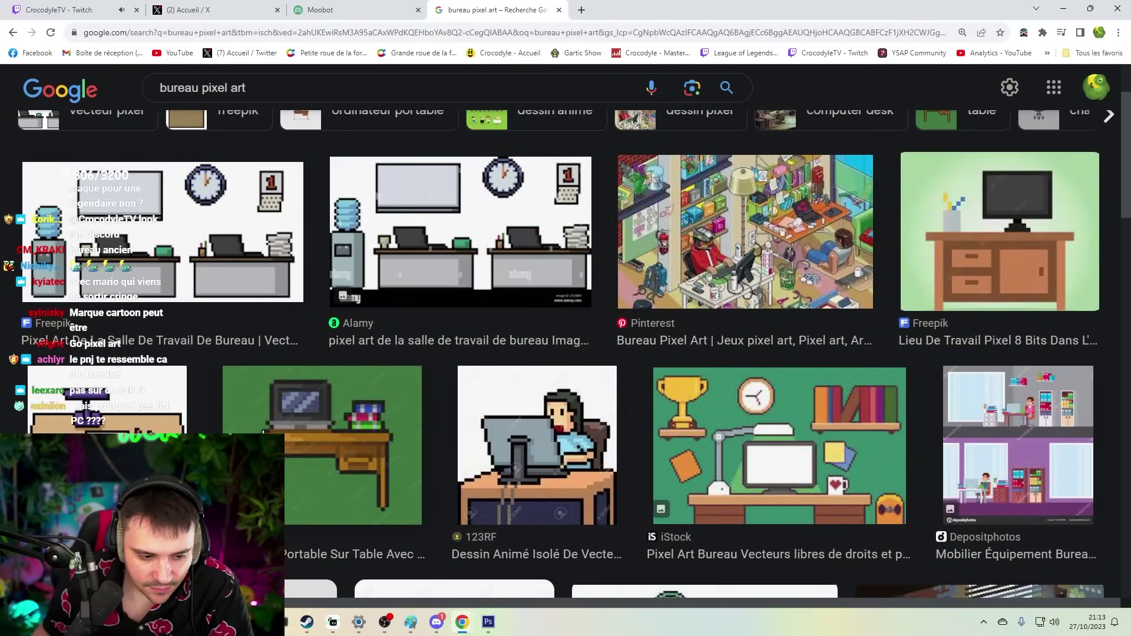
pyautogui.click(250, 424)
pyautogui.rightClick(880, 299)
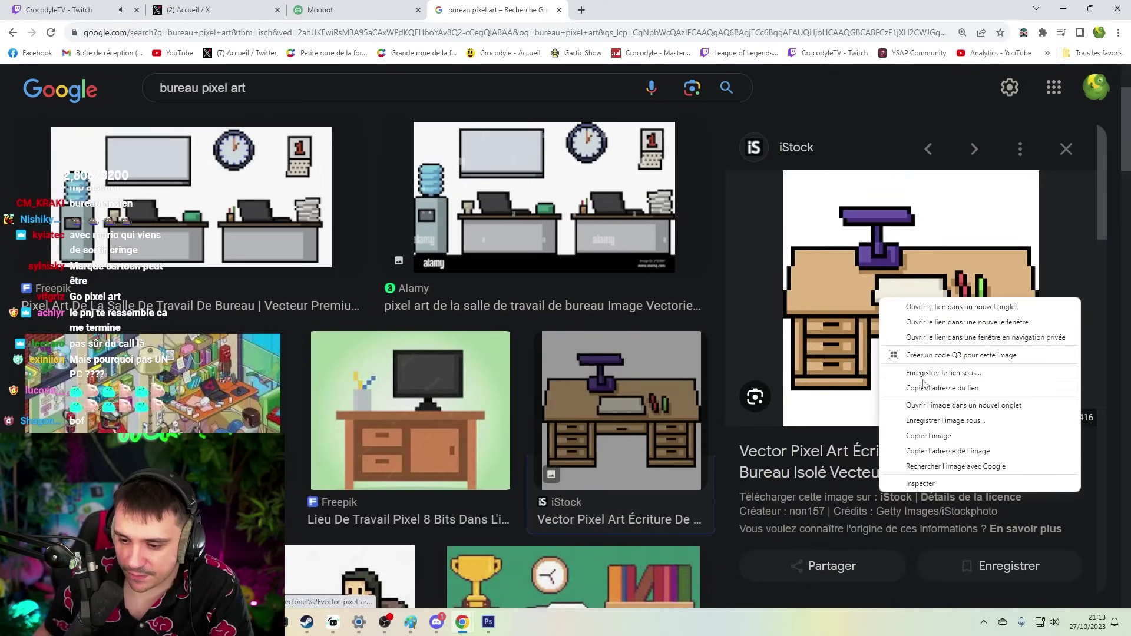
pyautogui.click(920, 434)
# Switch to Photoshop and paste the copied desk image into the legendary card
pyautogui.click(488, 622)
pyautogui.hotkey('ctrl', 'v')
pyautogui.hotkey('shift', 'alt', 'm')
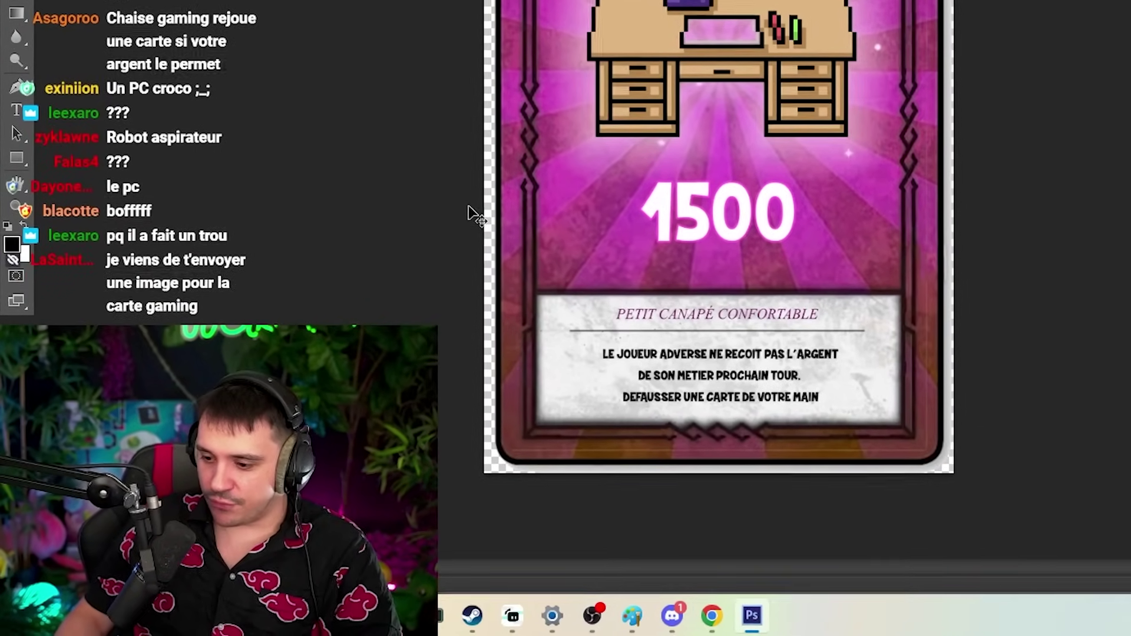
# Distort the desk image by pulling its lower-right corner beyond the card's right edge, apply the transform and shift the desk left
pyautogui.hotkey('ctrl', 't')
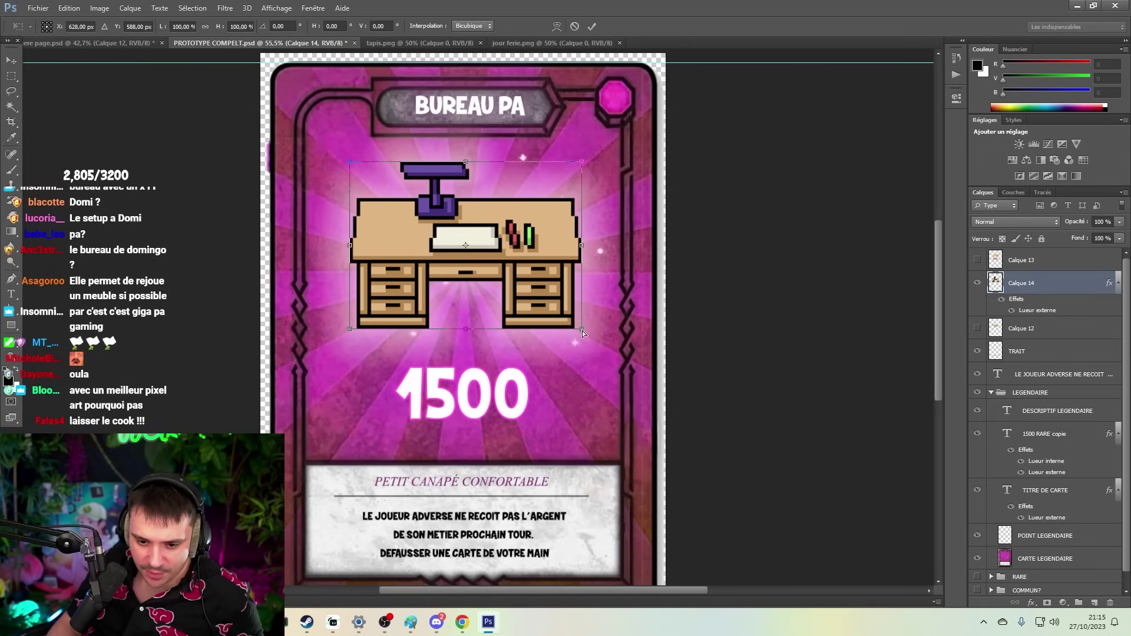
pyautogui.moveTo(582, 331); pyautogui.dragTo(758, 317)
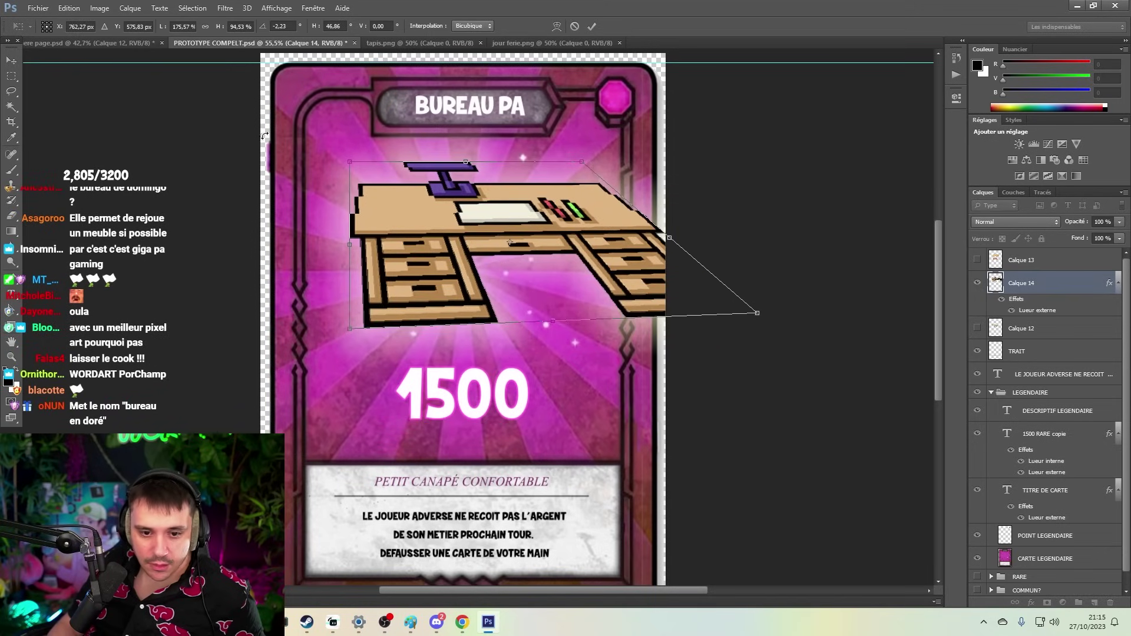
pyautogui.click(12, 61)
pyautogui.click(533, 232)
pyautogui.moveTo(519, 241); pyautogui.dragTo(465, 238)
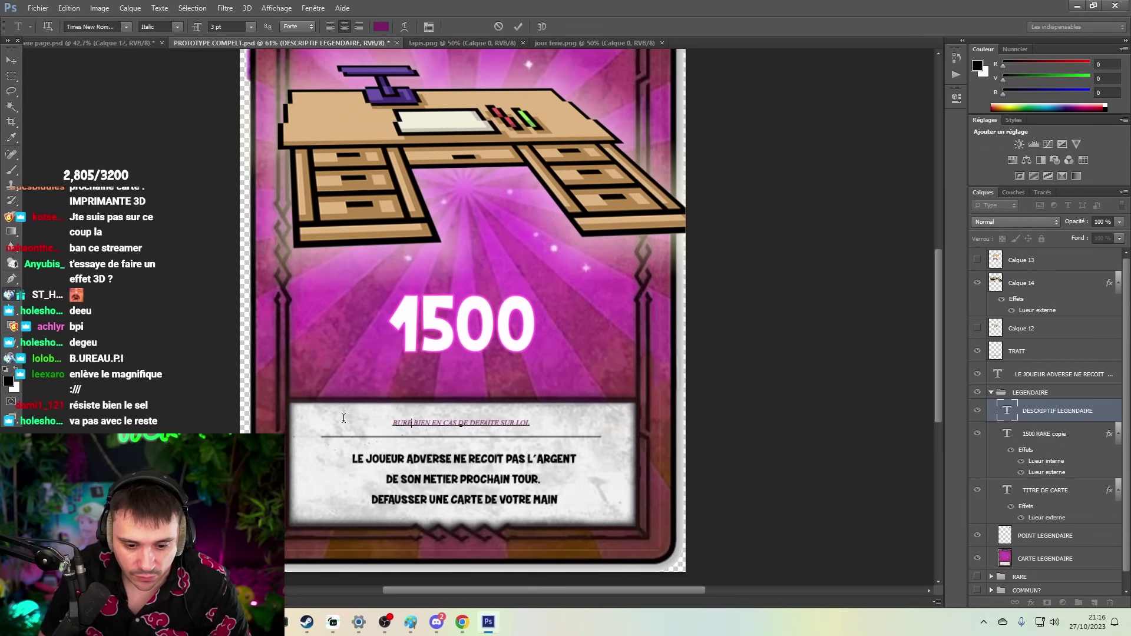
# Complete the card's flavour text as "BUREAU RESISTANT EN CAS DE DEFAITE SUR LOL", removing the word "BIEN"
pyautogui.write('AU R2S')
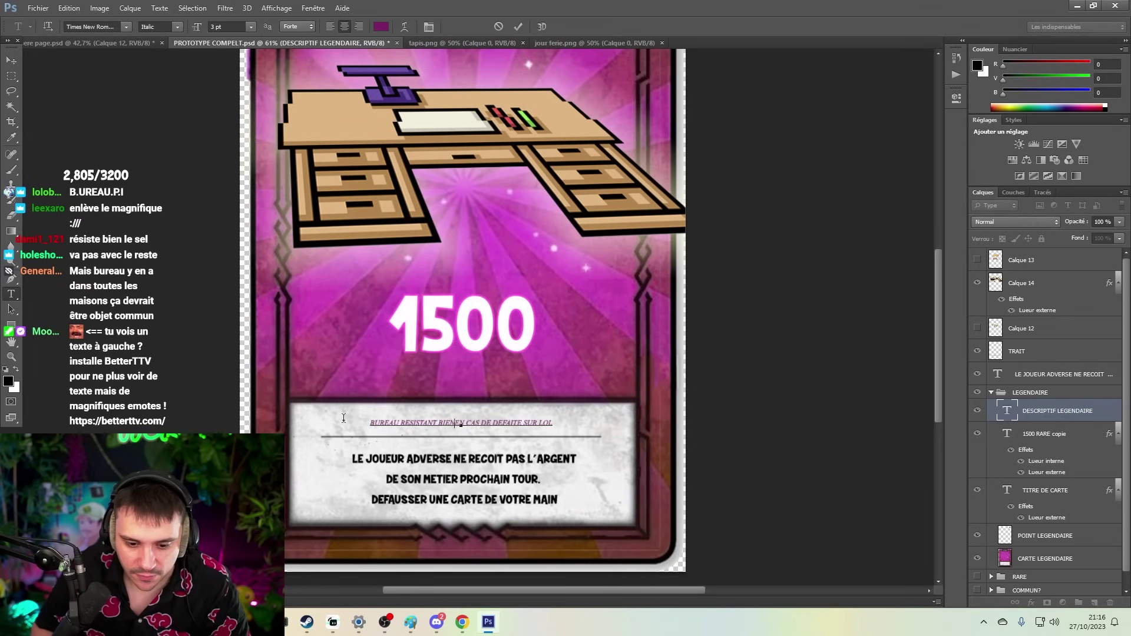
pyautogui.press('BackSpace')
pyautogui.press('BackSpace')
pyautogui.press('BackSpace')
pyautogui.press('BackSpace')
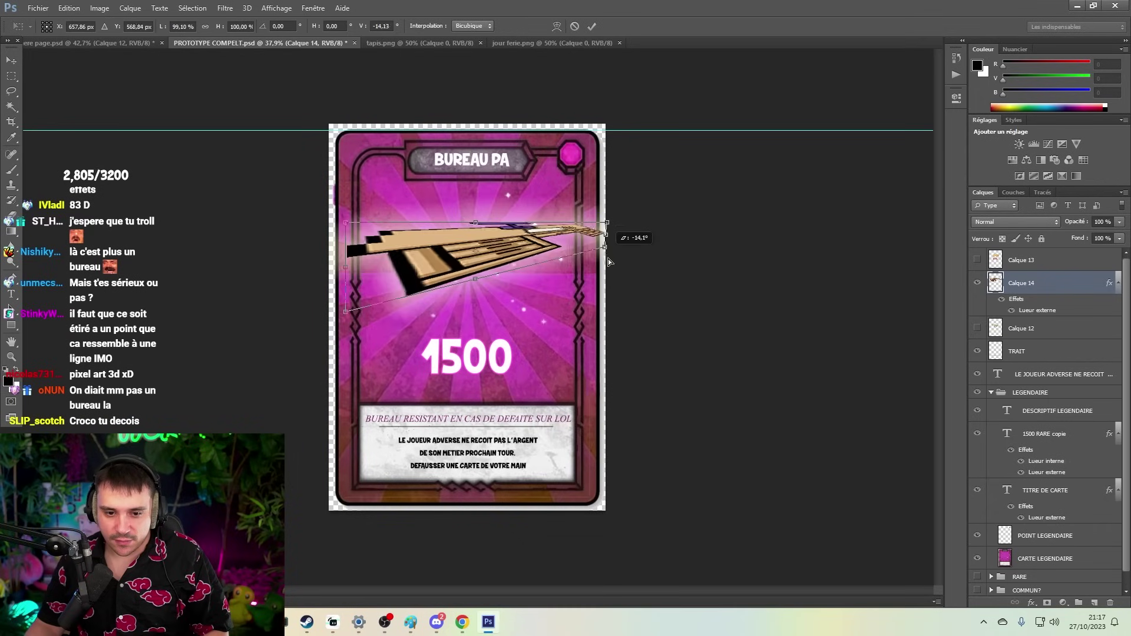
# Distort the desk with its lower-right corner pulled far left and upper-right corner beyond the card, apply it and reposition the desk
pyautogui.moveTo(601, 253); pyautogui.dragTo(401, 318)
pyautogui.moveTo(607, 225); pyautogui.dragTo(775, 165)
pyautogui.click(12, 61)
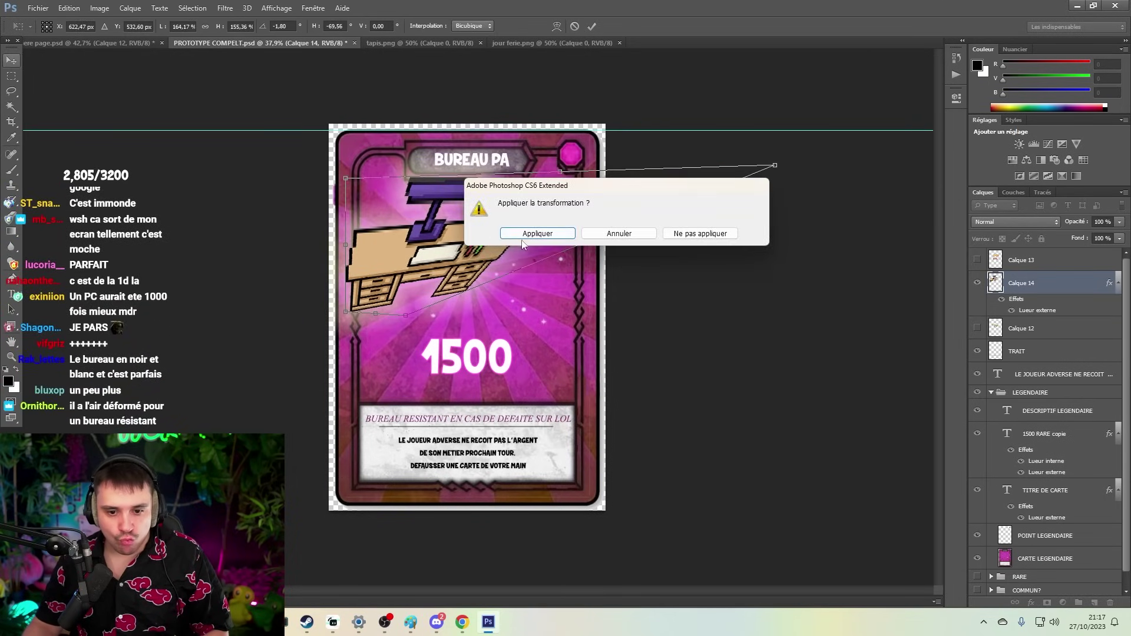
pyautogui.click(533, 231)
pyautogui.moveTo(418, 270); pyautogui.dragTo(450, 282)
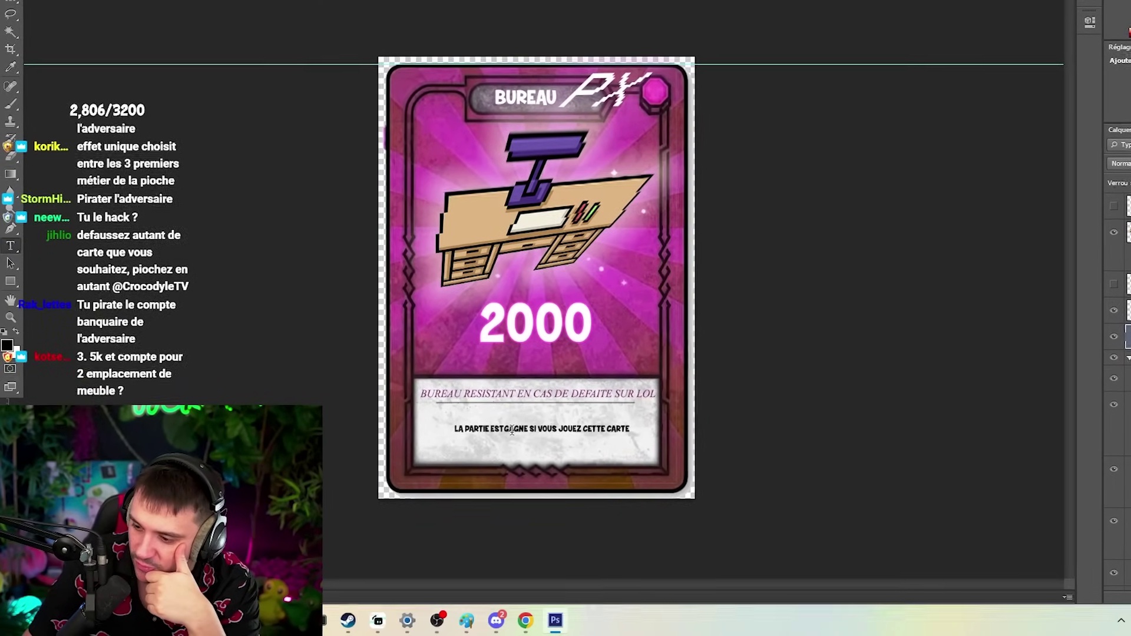
# Replace the legendary card's effect text with "EFFET UNIQUE : DETRUIT UN MEUBLE ADVERSAIRE"
pyautogui.click(516, 429)
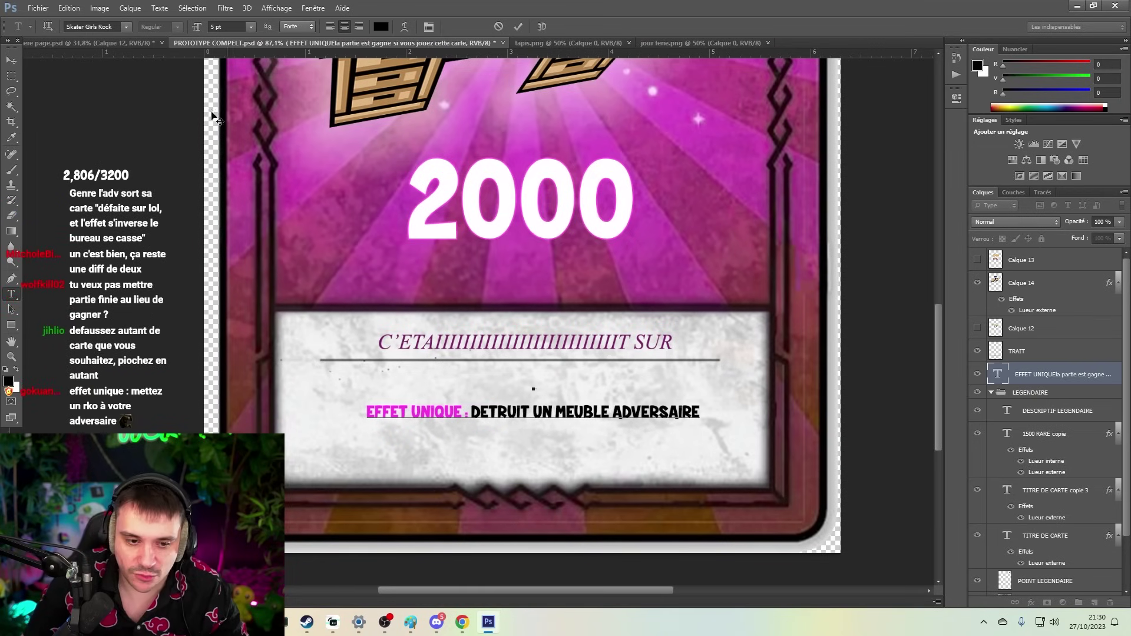
pyautogui.scroll(-1, 480, 395)
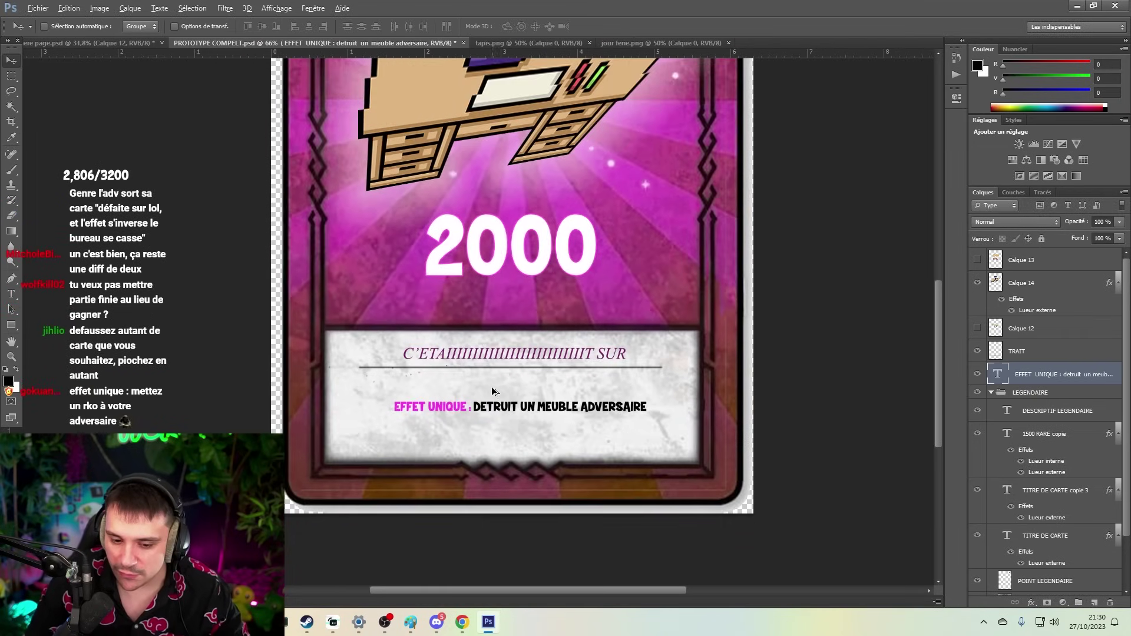
pyautogui.scroll(1, 497, 298)
pyautogui.scroll(-2, 508, 277)
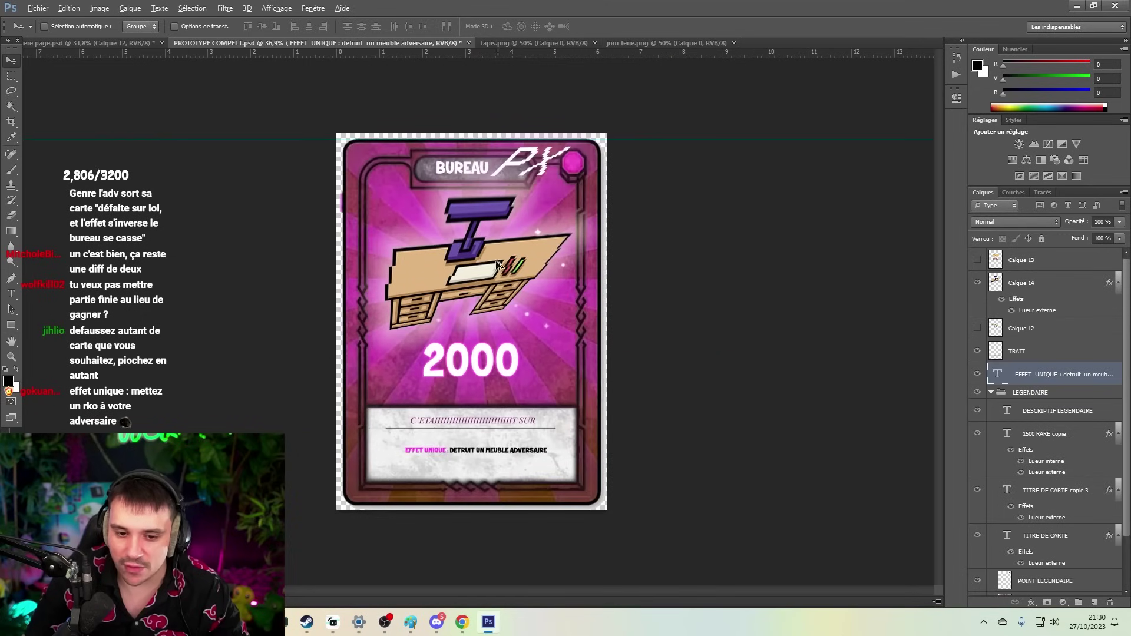
# Scale the BUREAU PX card to about 61.6% in the last slot of the page and apply the transform
pyautogui.scroll(1, 459, 333)
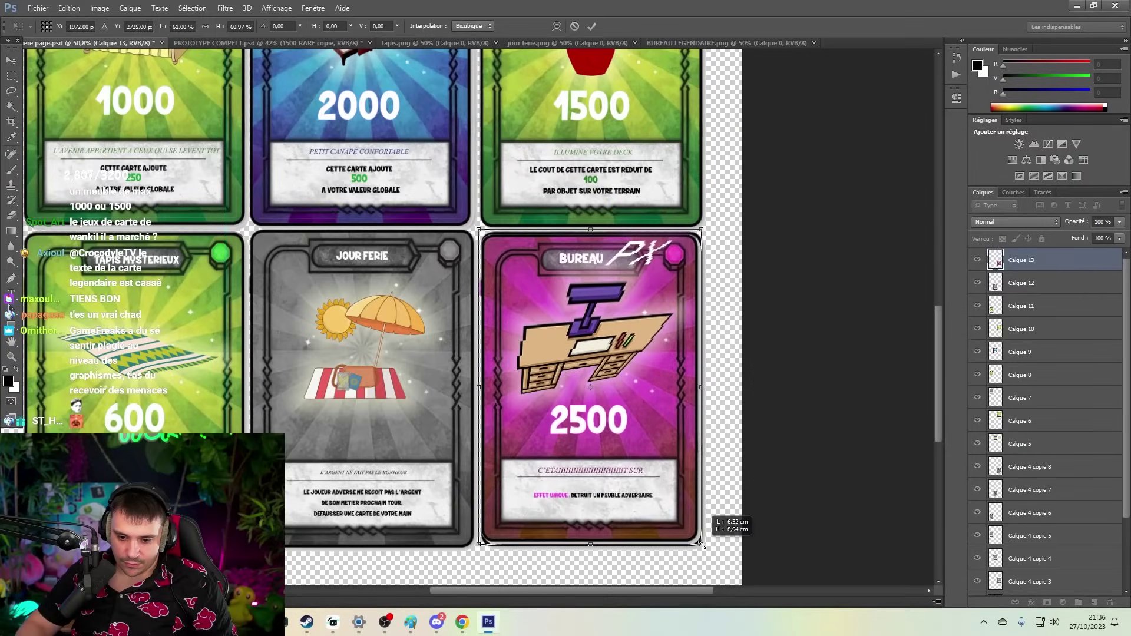
pyautogui.moveTo(706, 540); pyautogui.dragTo(702, 539)
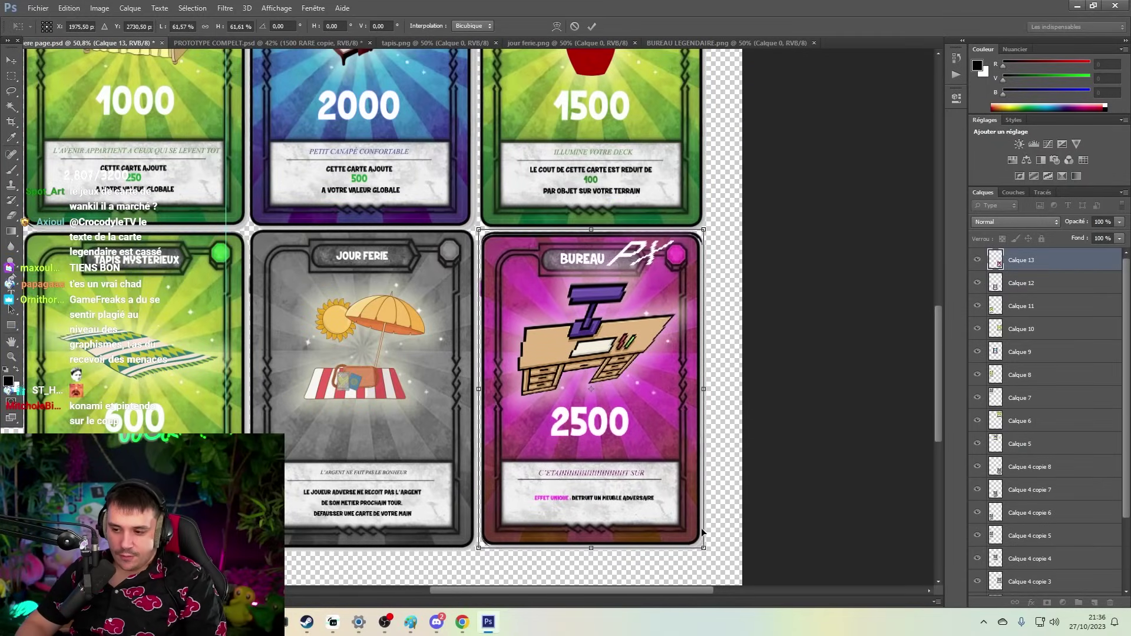
pyautogui.doubleClick(617, 419)
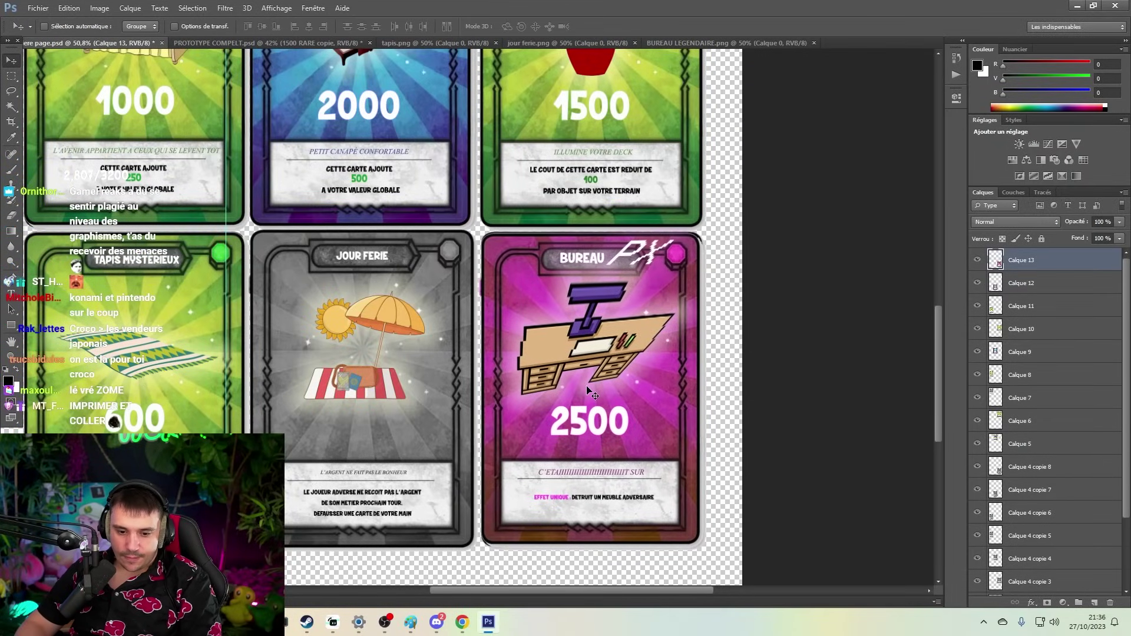
pyautogui.scroll(-5, 576, 401)
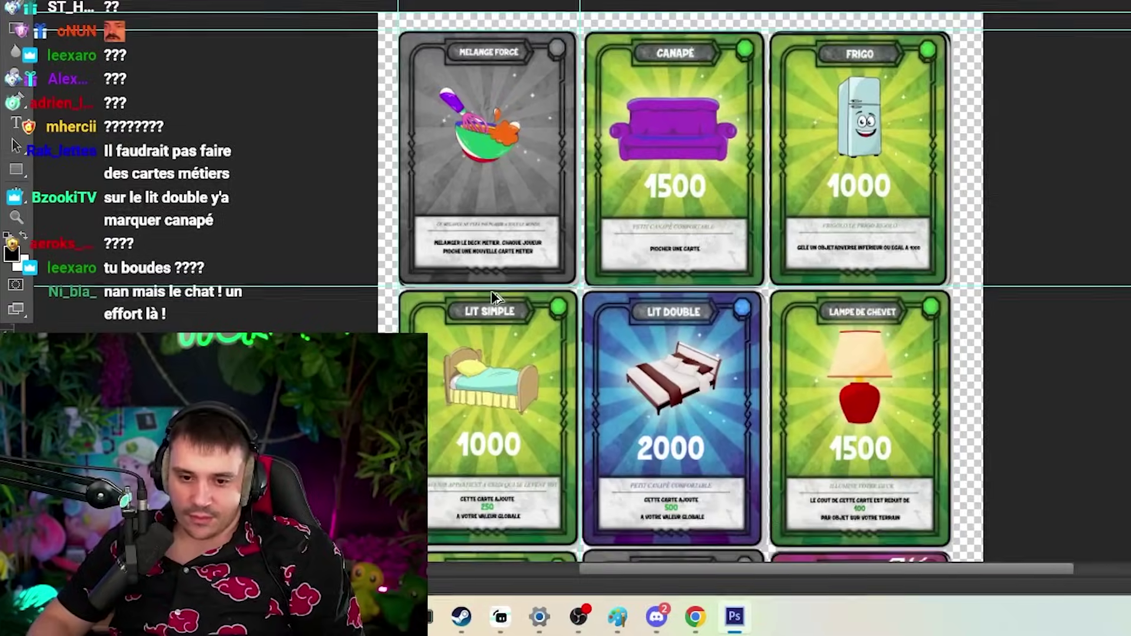
pyautogui.scroll(-3, 326, 415)
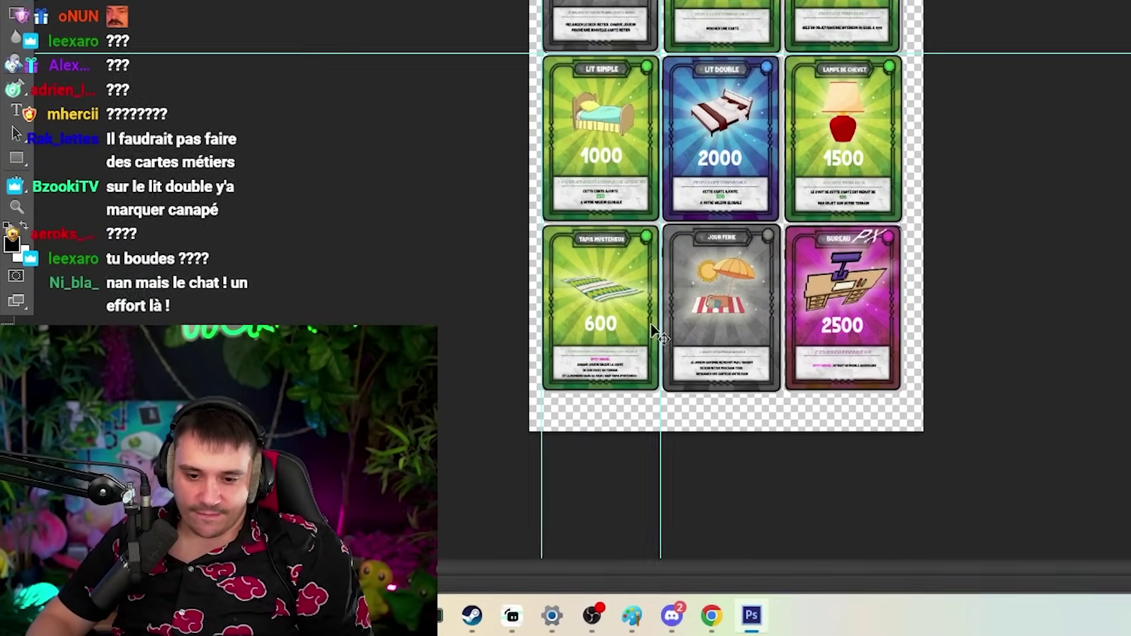